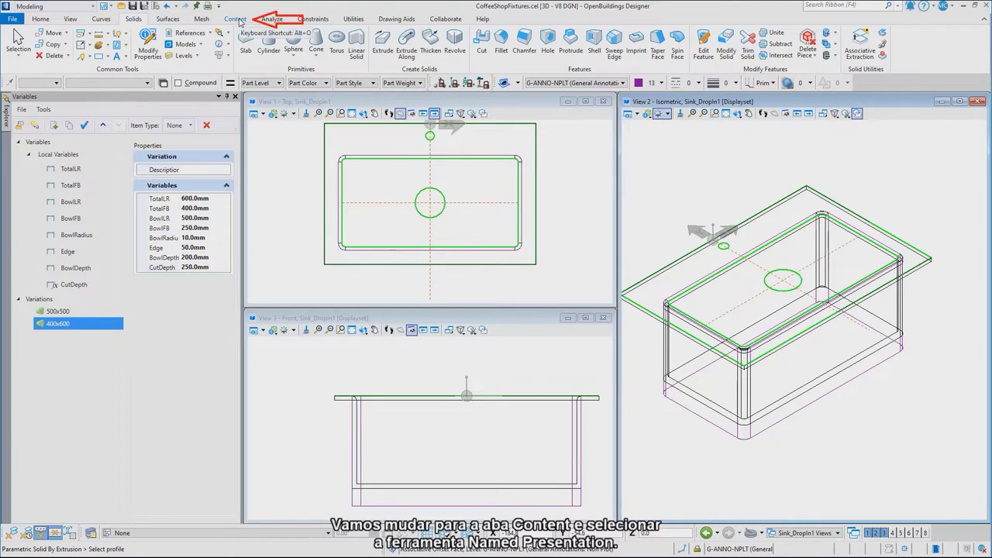
- Open the component's Named Presentations and select the sink solid by filtering the element selection to color 0
left_click(239, 20)
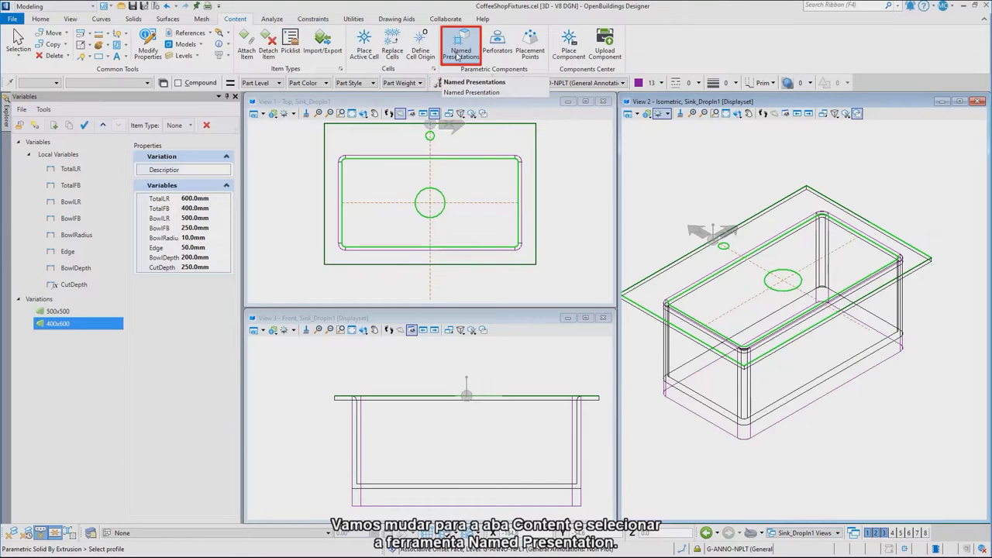
left_click(458, 54)
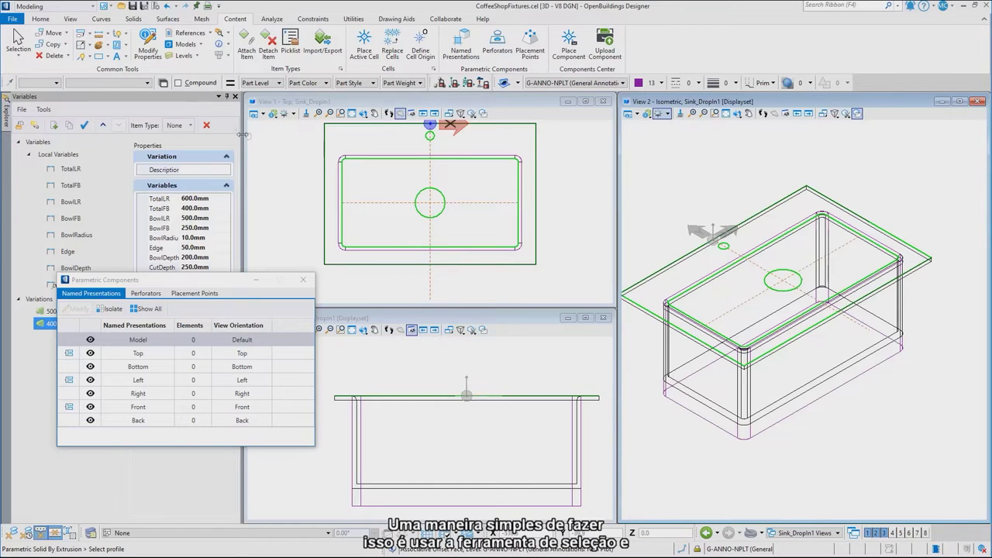
left_click(19, 37)
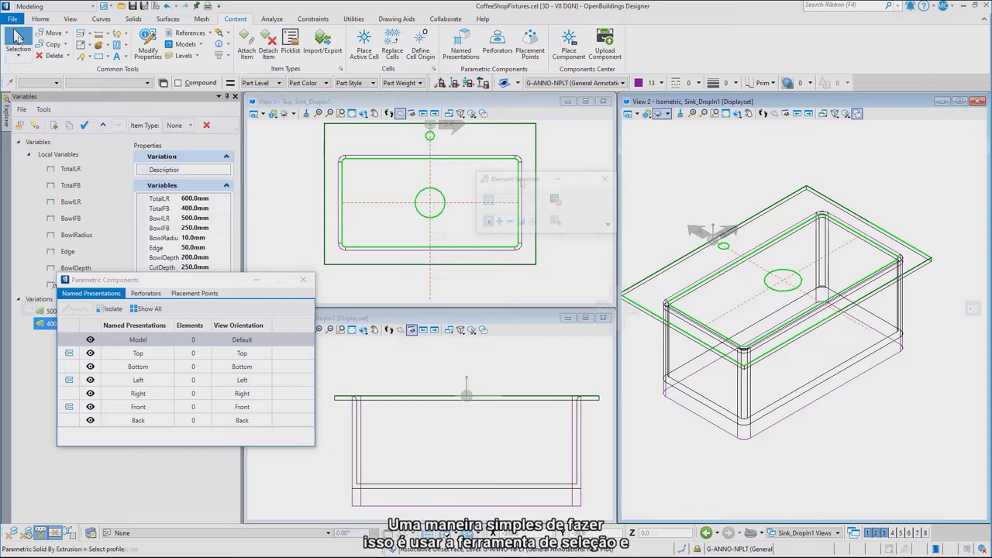
left_click(608, 223)
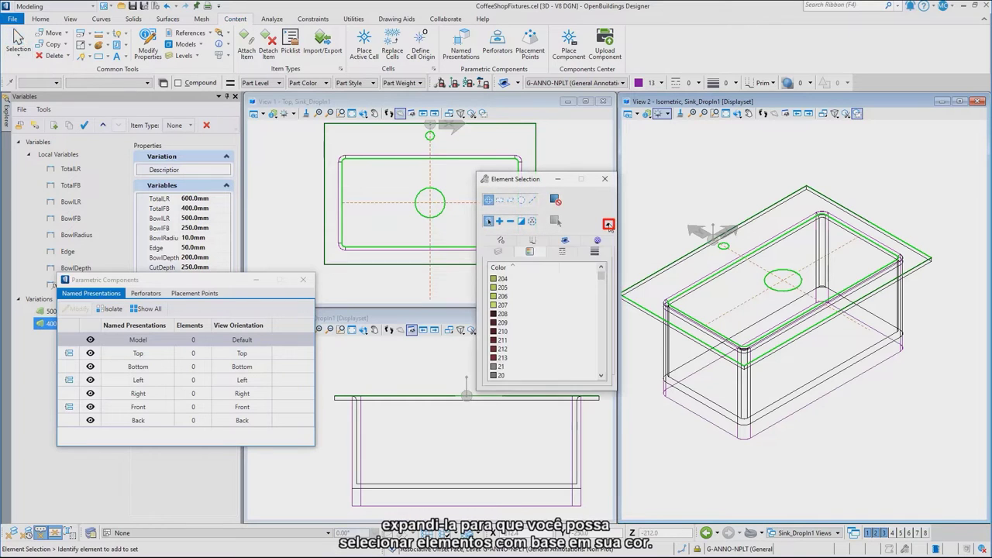
left_click(532, 268)
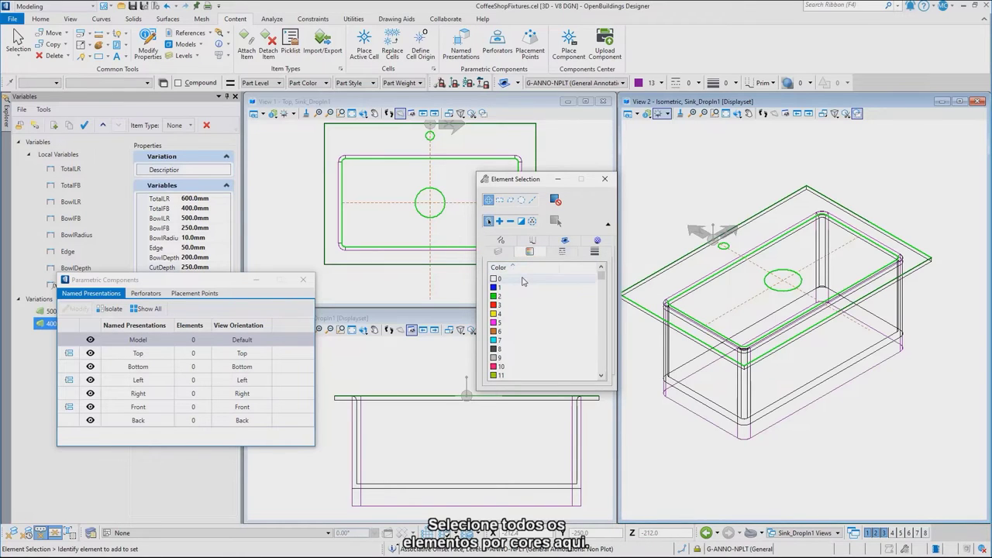
left_click(523, 280)
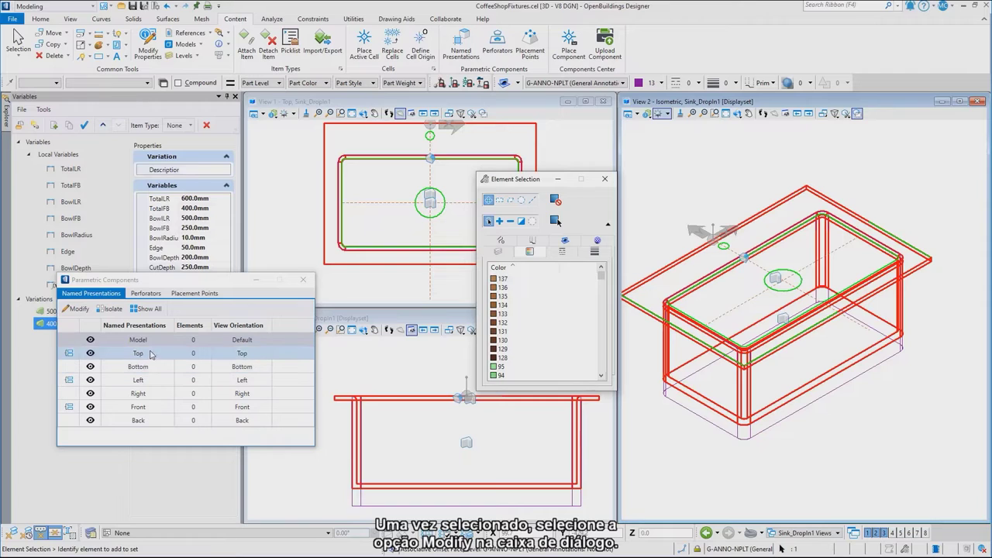
- Assign the selected sink solid to the Model, Left, Right, Front and Back named presentations
left_click(80, 309)
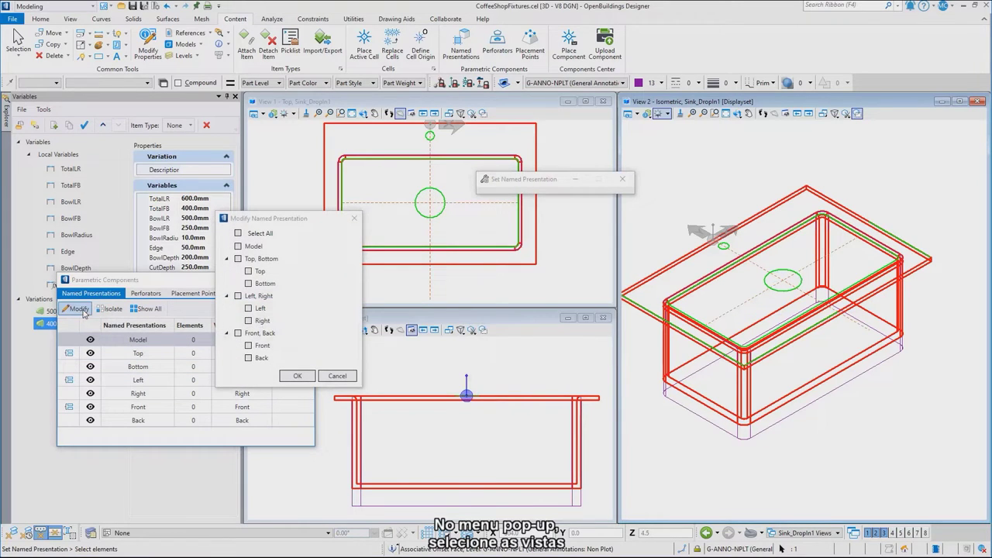
left_click(238, 247)
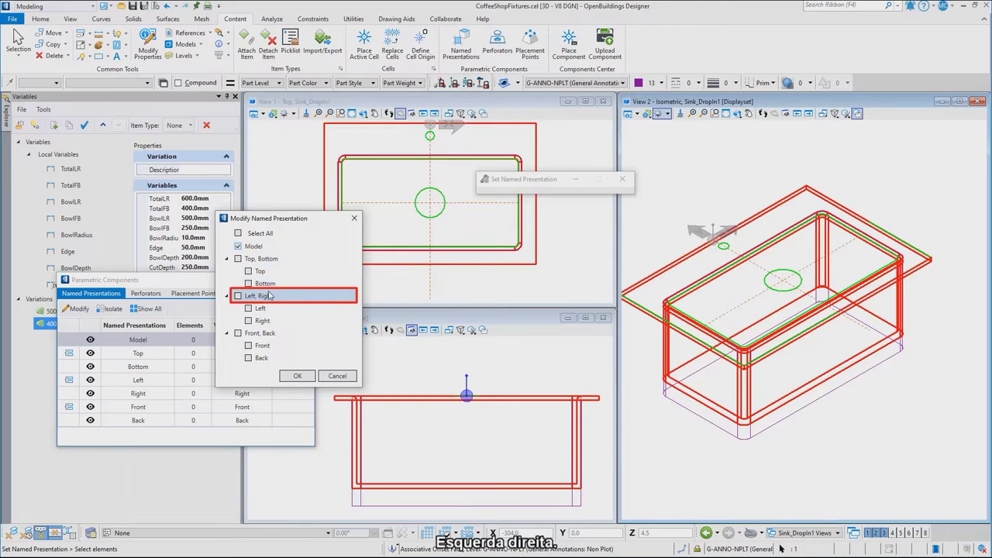
left_click(238, 295)
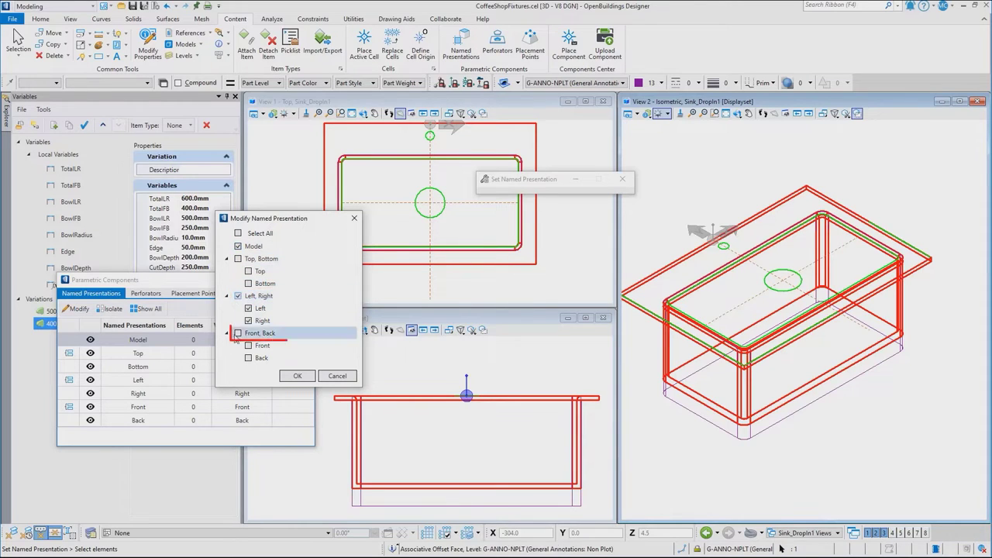
left_click(238, 334)
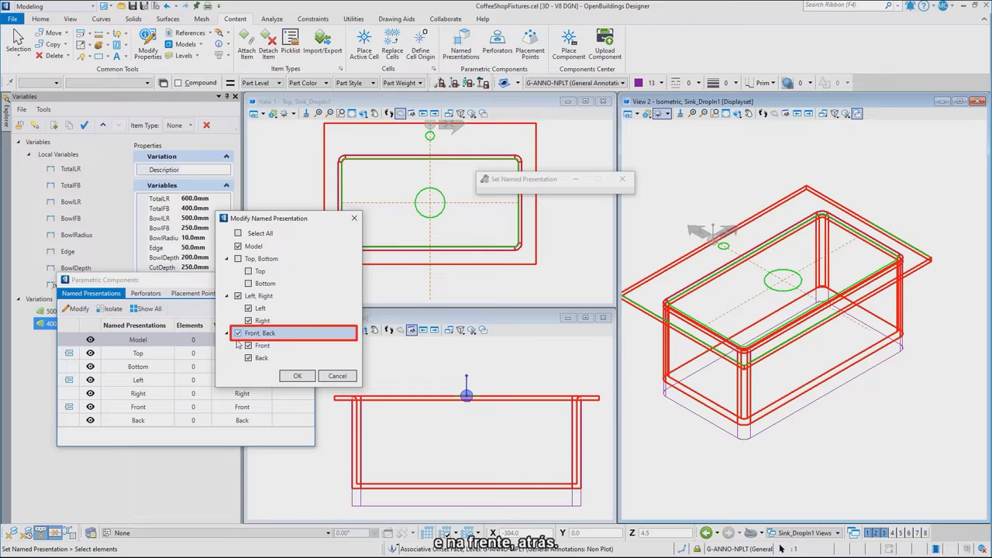
left_click(297, 376)
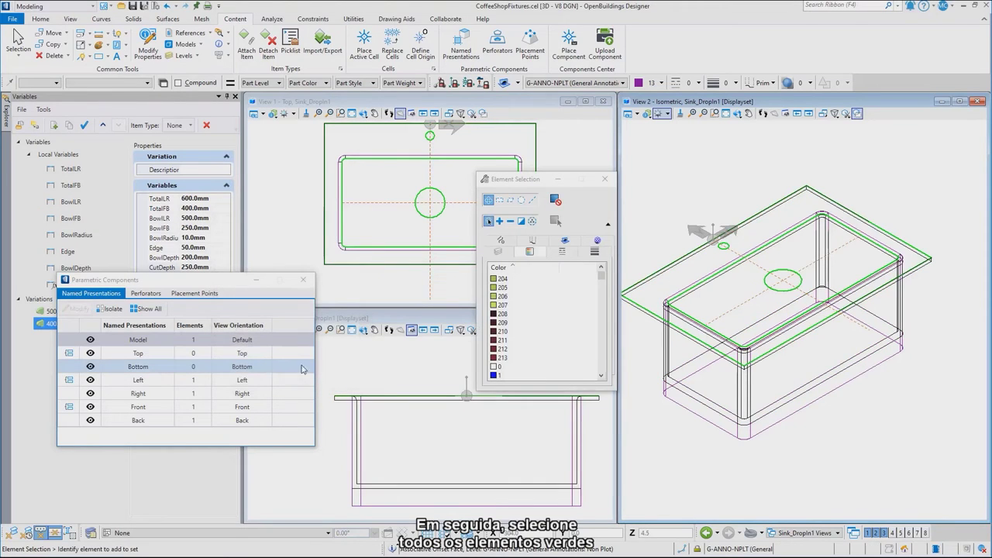
- Select all green elements by color and assign them to the Top and Bottom named presentations
left_click(511, 272)
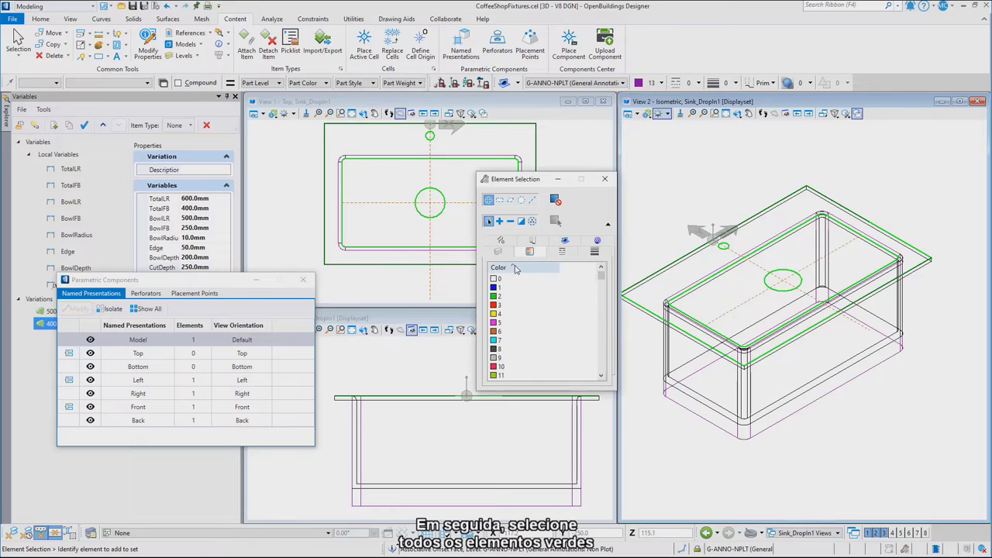
left_click(556, 220)
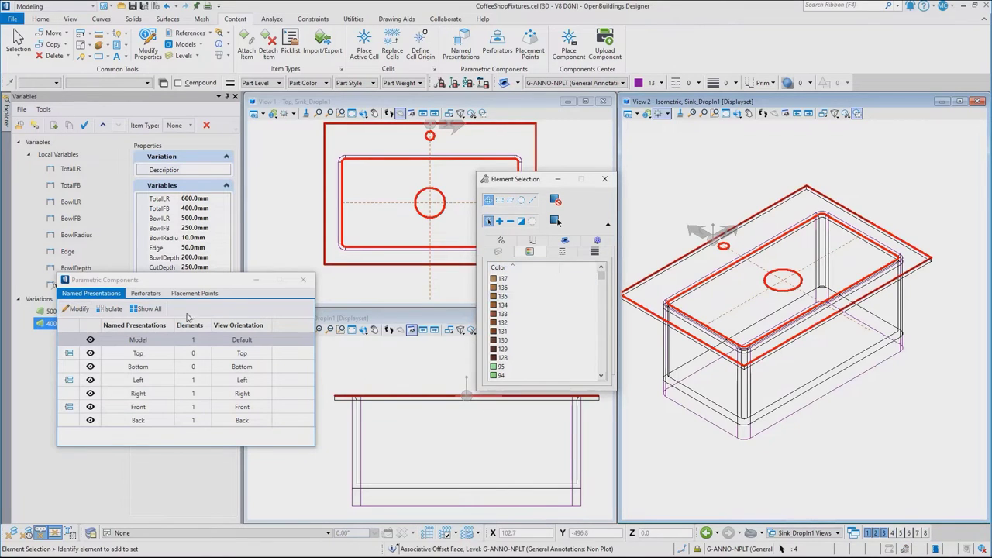
left_click(77, 308)
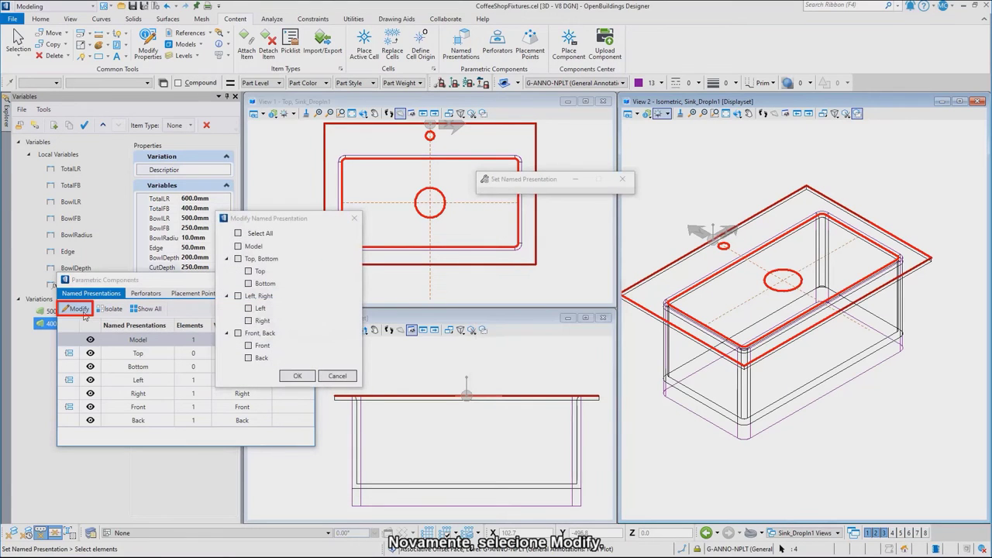
left_click(238, 258)
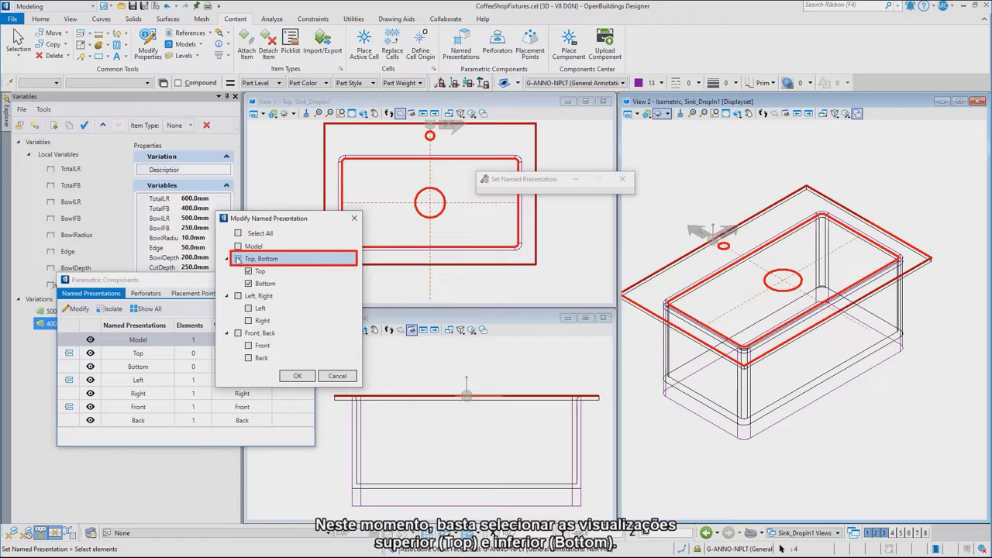
left_click(298, 376)
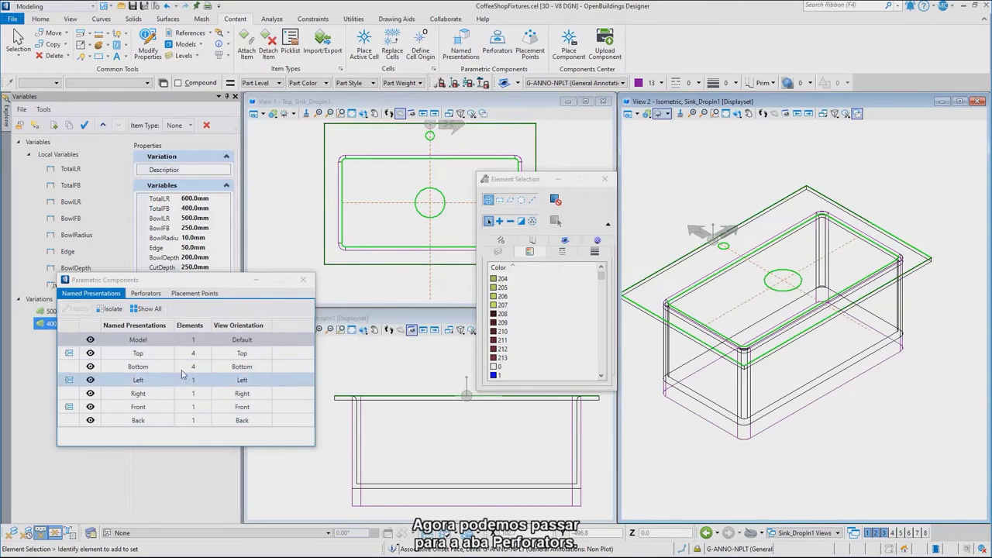
- Define the purple solid around the sink bowl as a perforator, with Hide Perforator after placement enabled
left_click(146, 293)
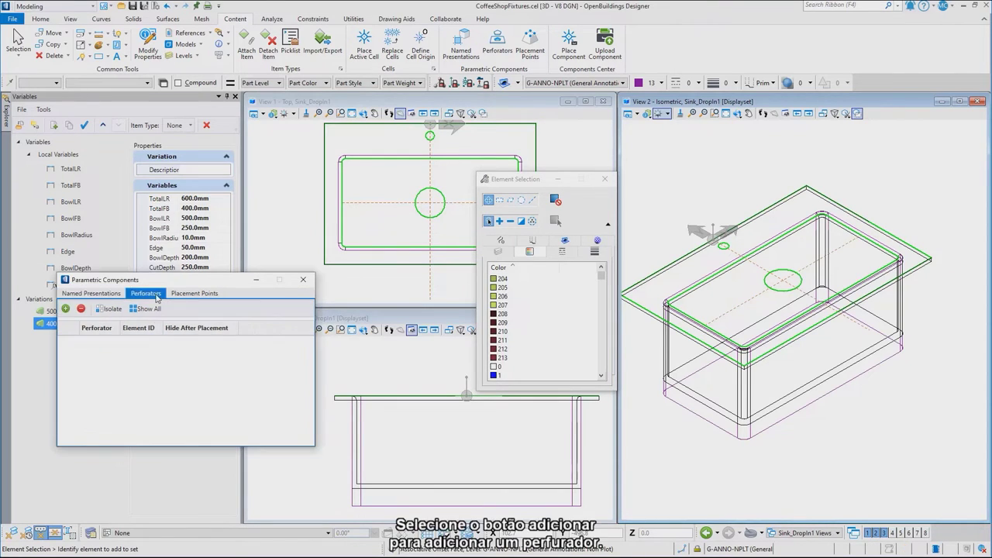
left_click(66, 309)
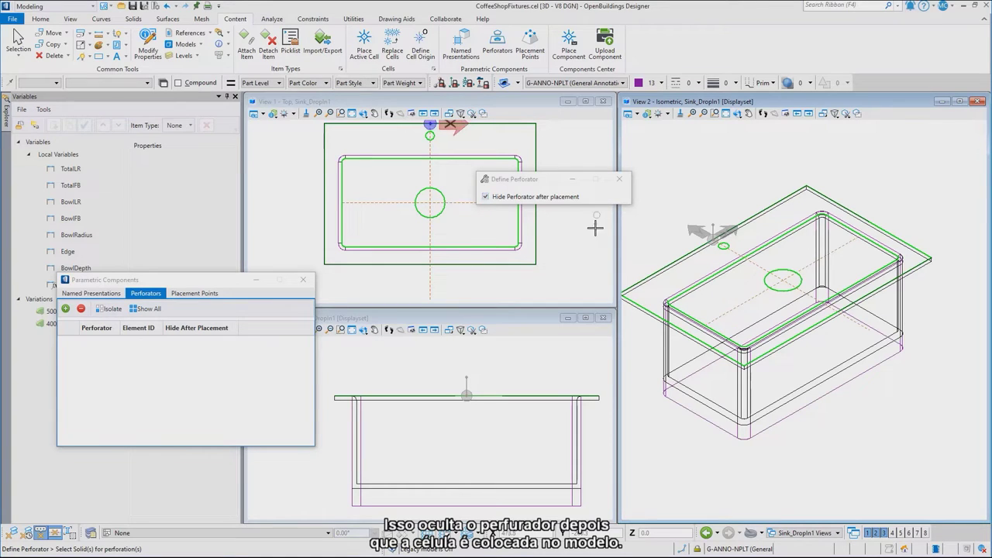
left_click(694, 418)
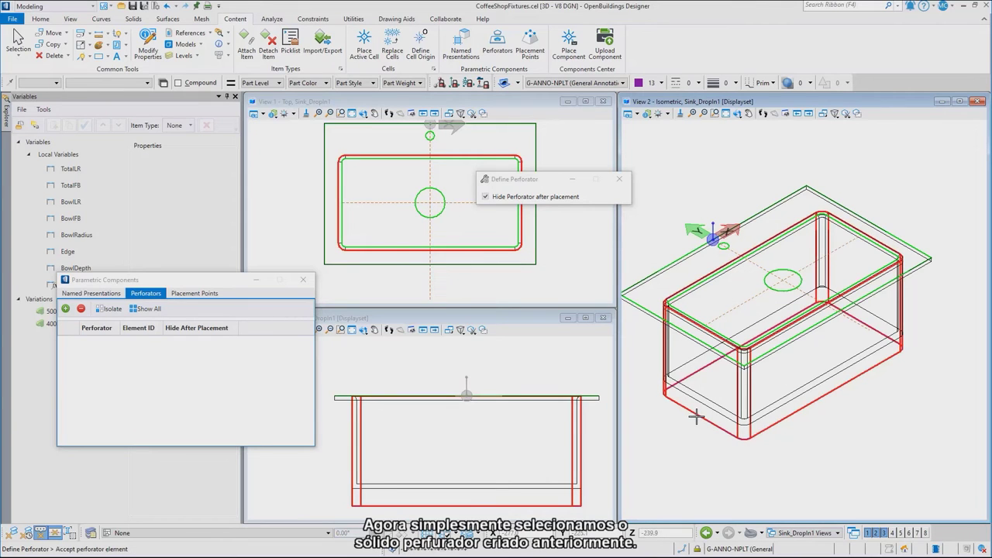
left_click(694, 416)
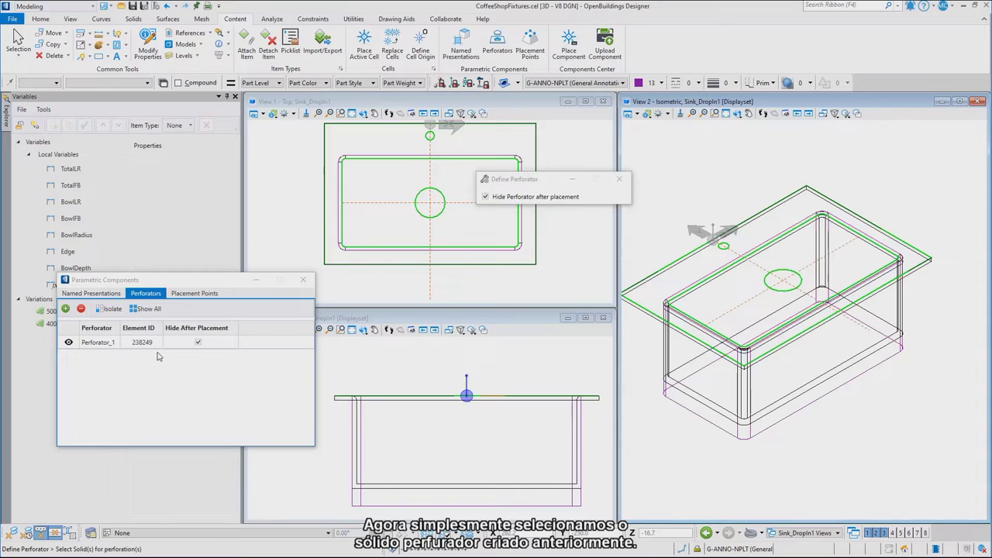
- Add placement points on the underside of the sink rim at the rear left corner and the middle of the rear edge
left_click(181, 297)
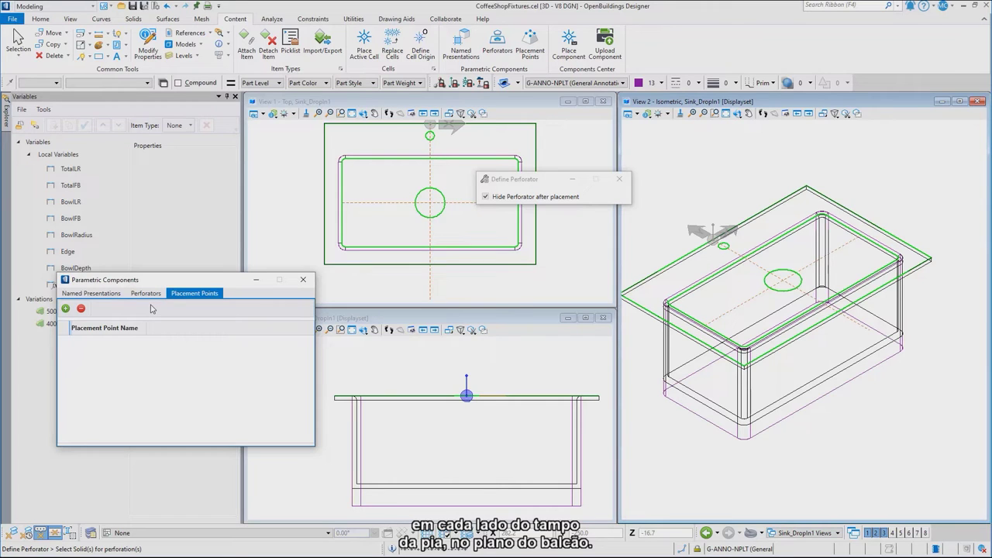
left_click(67, 309)
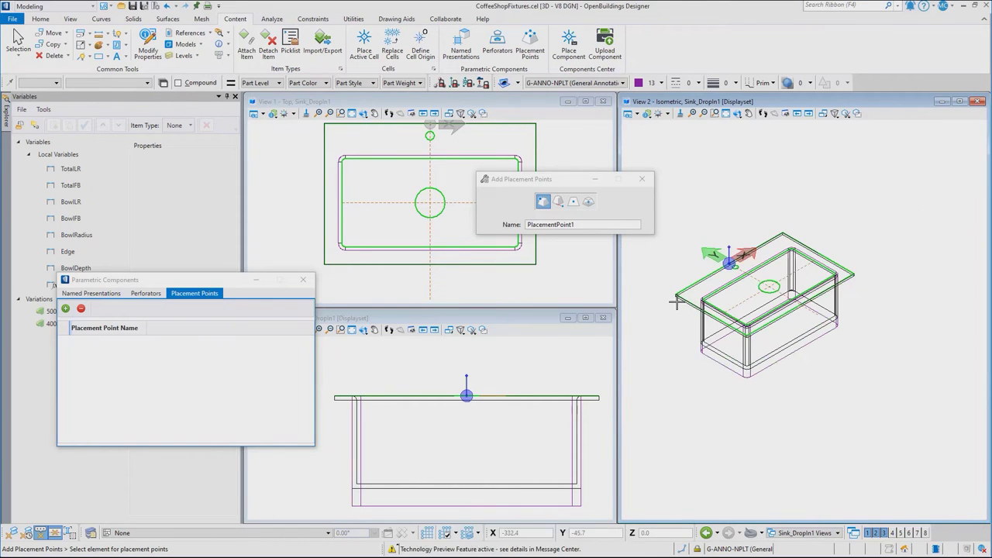
scroll(676, 301, "up", 2)
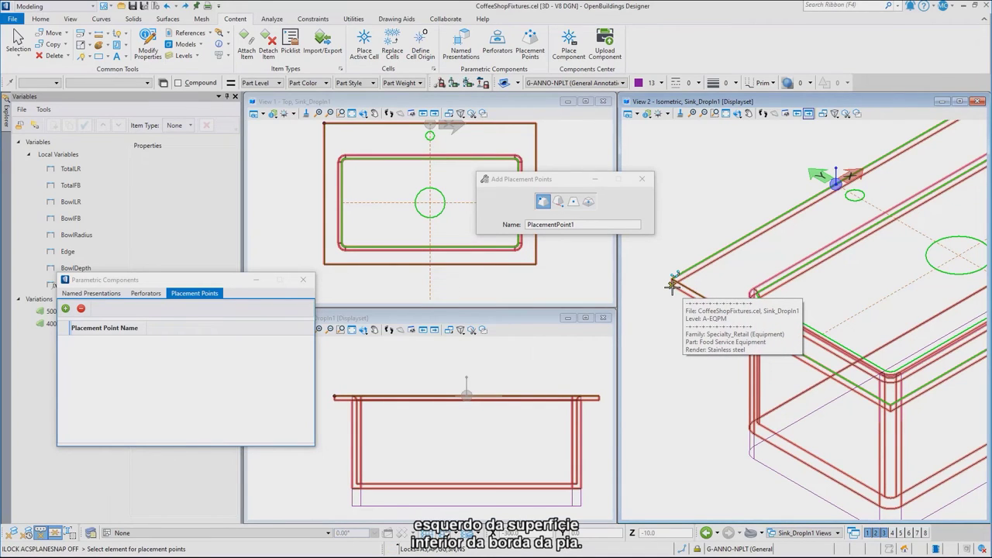
left_click(671, 285)
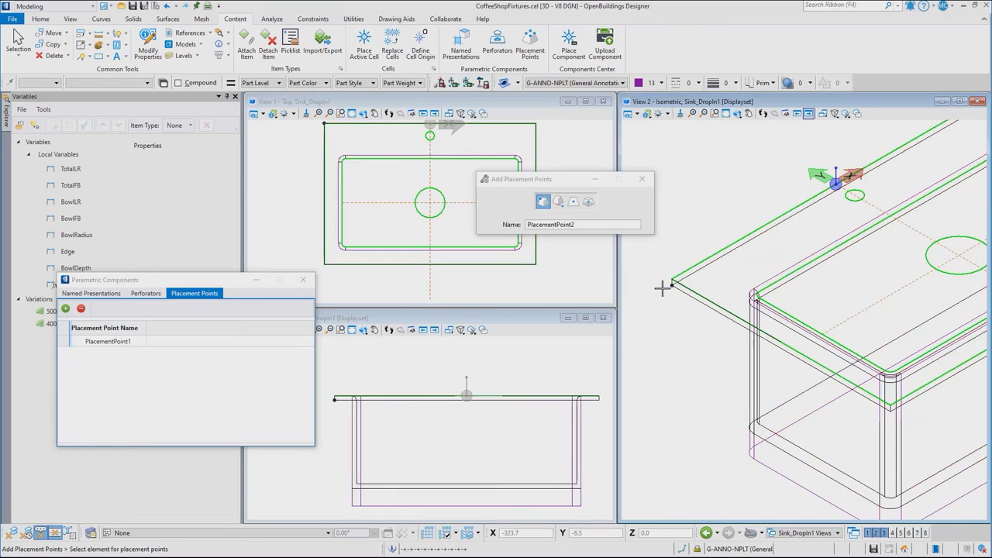
left_click(836, 184)
- Add a placement point at the rear right corner of the sink rim's underside and close the parametric component settings
scroll(798, 222, "down", 2)
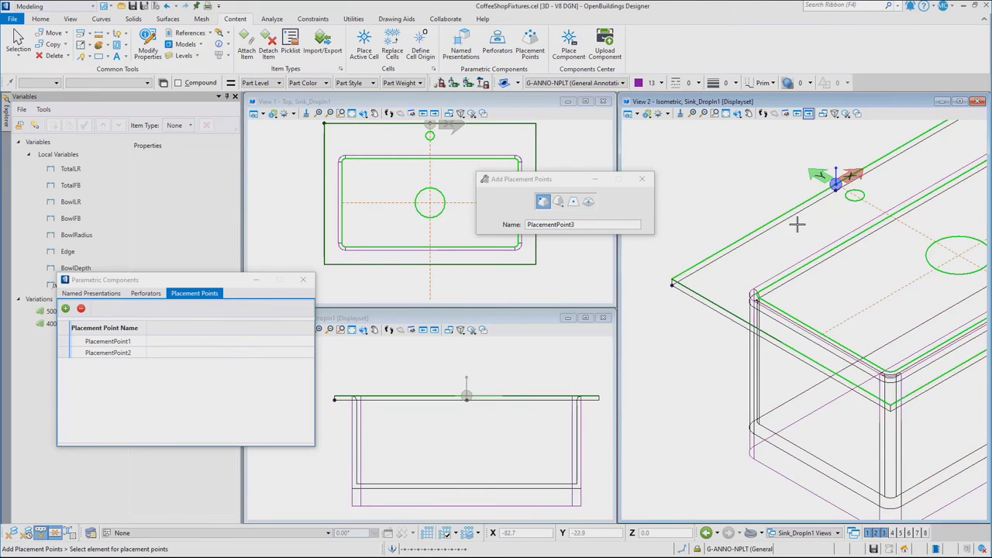
scroll(686, 331, "down", 1)
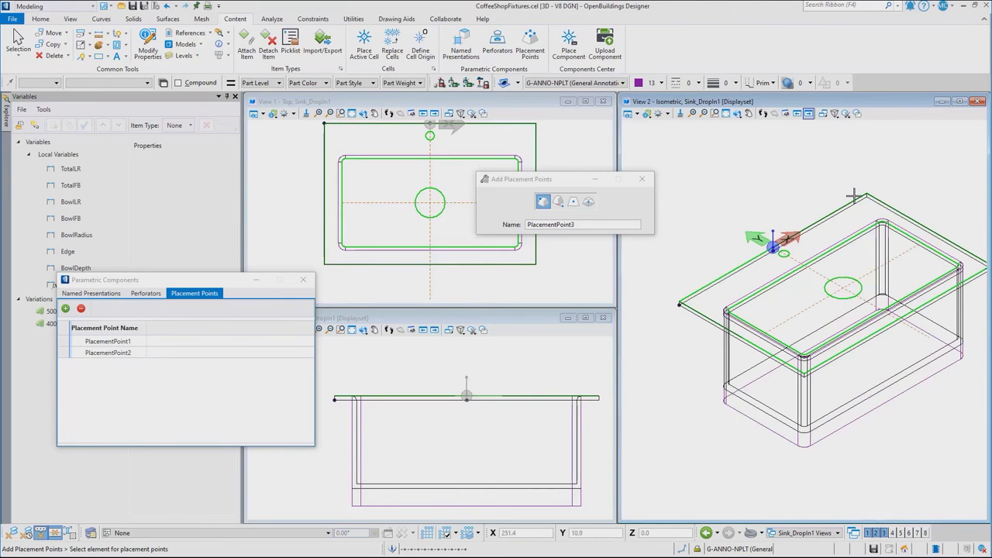
scroll(889, 198, "up", 3)
left_click(889, 199)
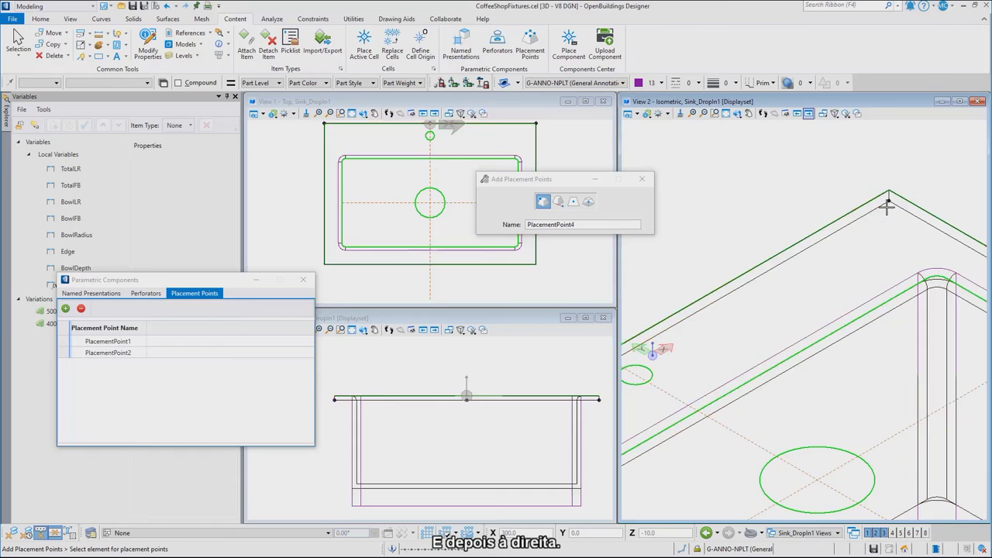
scroll(866, 242, "down", 1)
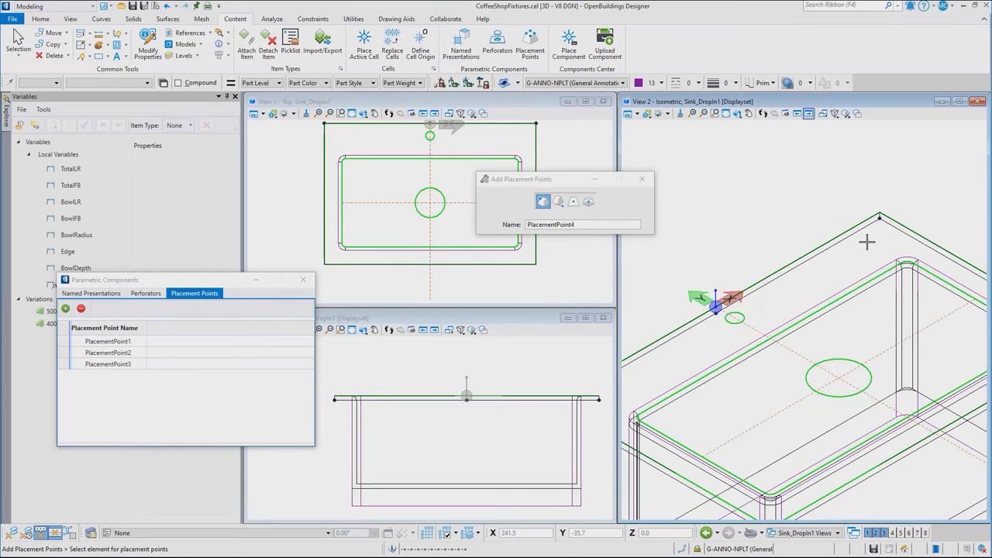
scroll(867, 241, "down", 2)
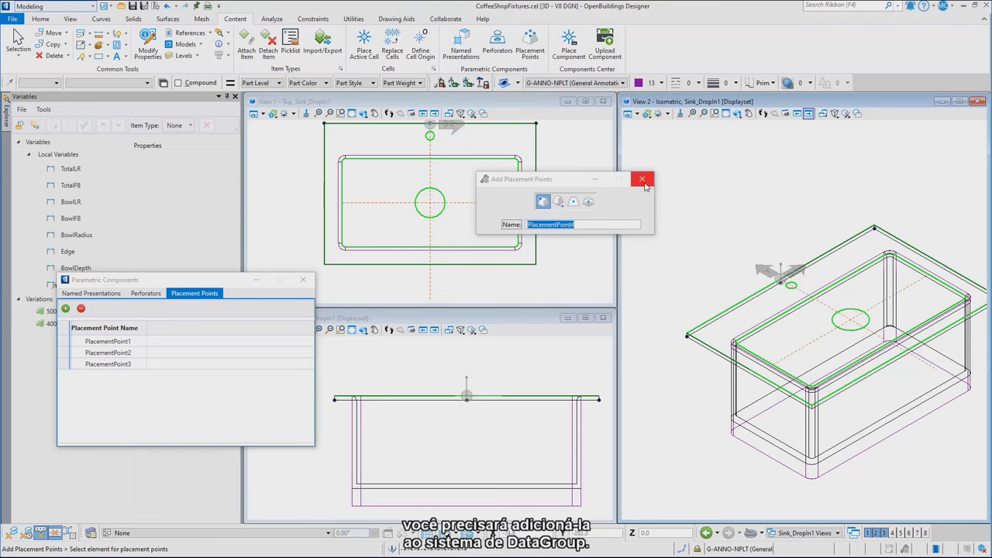
left_click(643, 183)
left_click(300, 279)
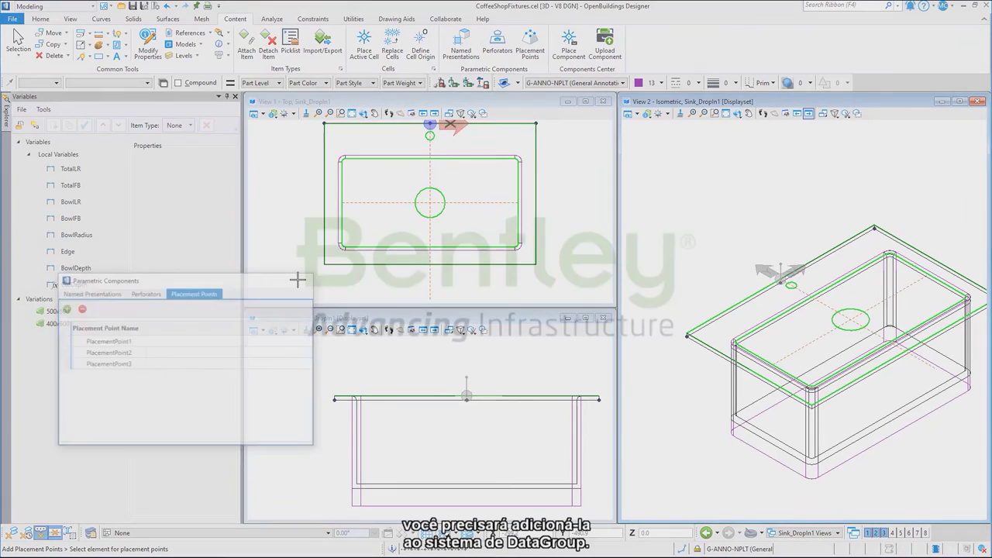